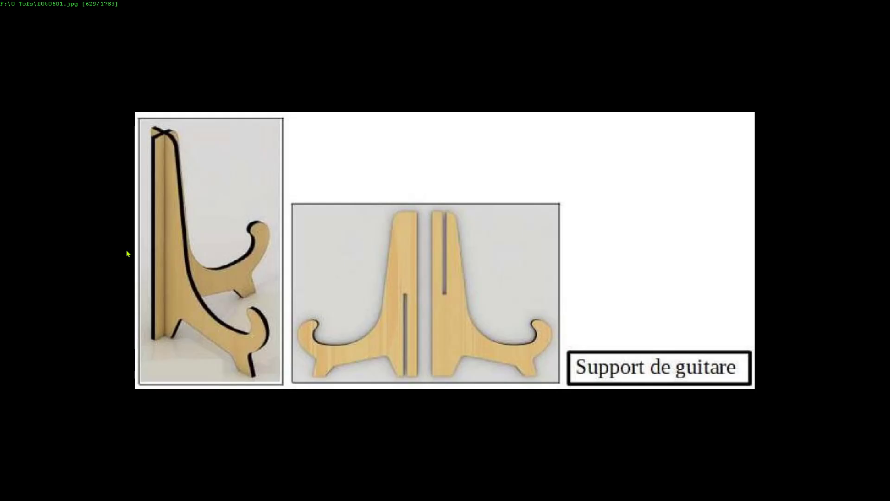
# Switch to Gcao and create a new drawing with stock dimensions X 222, Y 200, Z 5 mm and a 5 mm grid pitch
pyautogui.hotkey('alt', 'Tab')
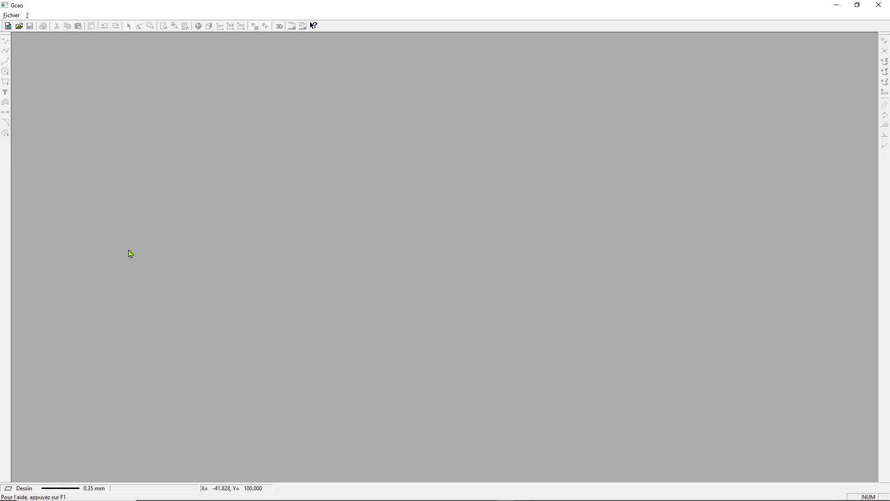
pyautogui.hotkey('ctrl', 'n')
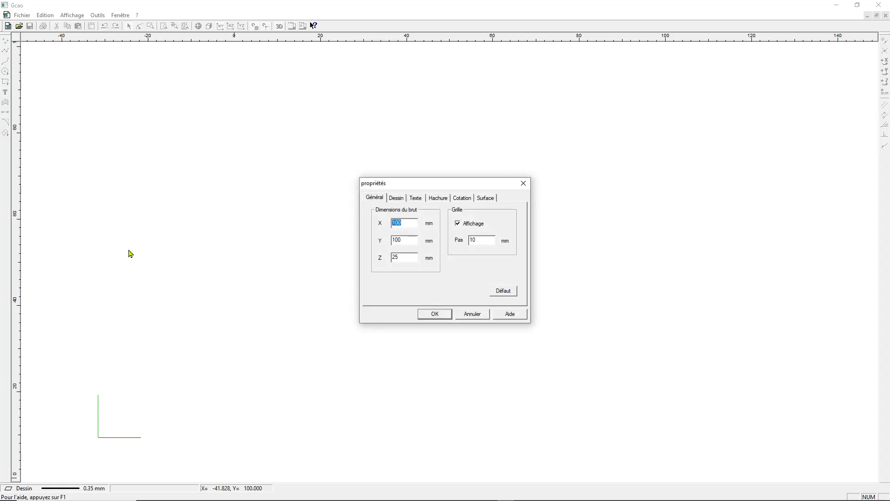
pyautogui.write('222')
pyautogui.press('Tab')
pyautogui.write('200')
pyautogui.press('Tab')
pyautogui.write('5')
pyautogui.press('Tab')
pyautogui.press('Tab')
pyautogui.write('5')
pyautogui.press('Return')
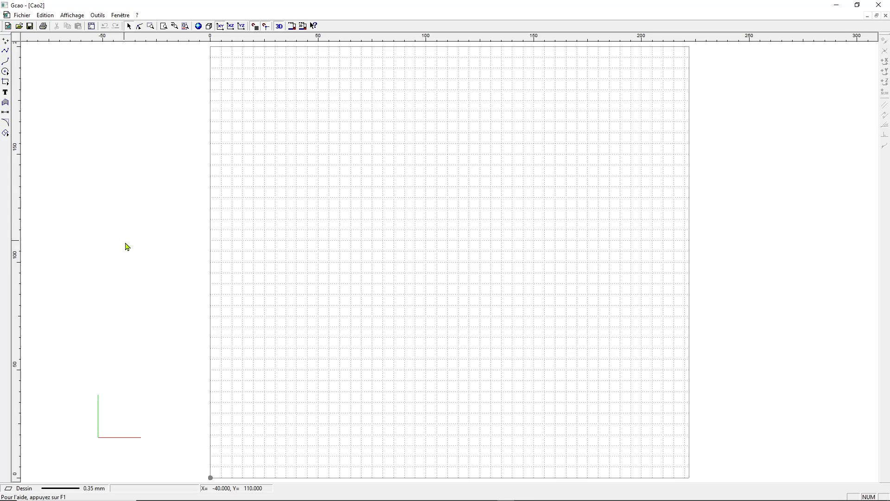
# Draw a rectangle about 45 × 50 mm with its lower-left corner at X 5, Y 5
pyautogui.click(7, 82)
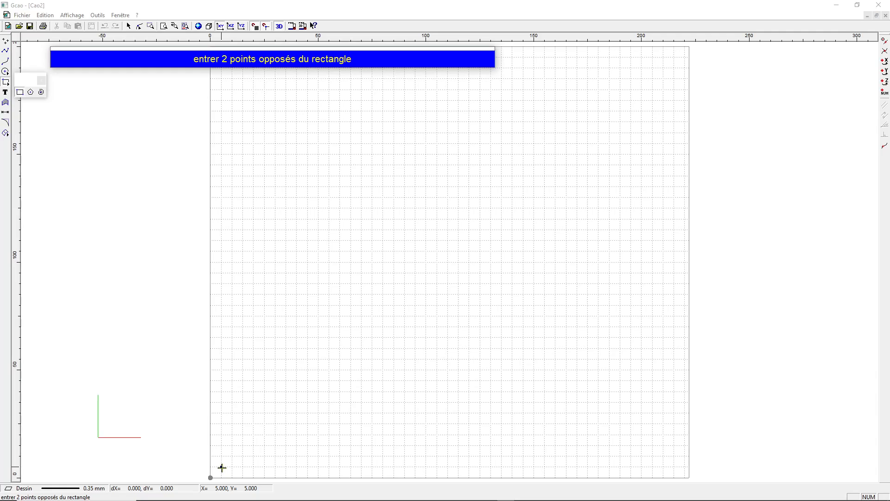
pyautogui.click(222, 467)
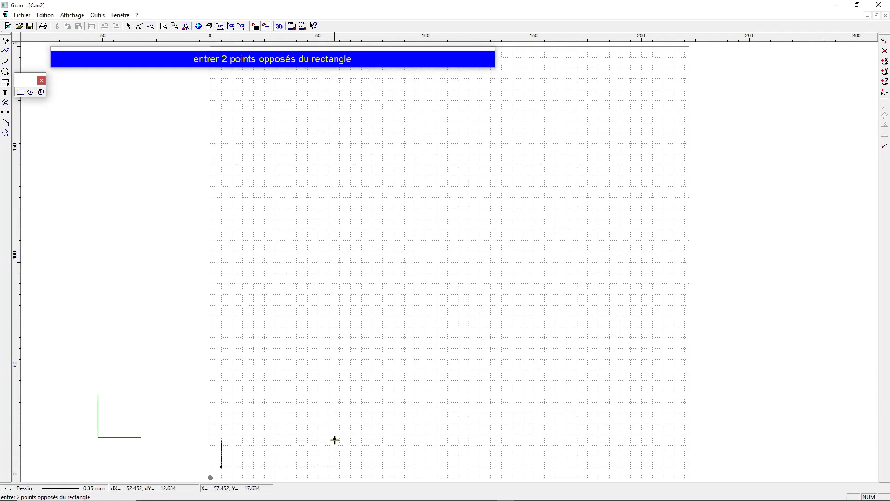
pyautogui.click(318, 359)
# Set the rectangle's dimensions to X 70 mm and Y 180 mm
pyautogui.rightClick(318, 423)
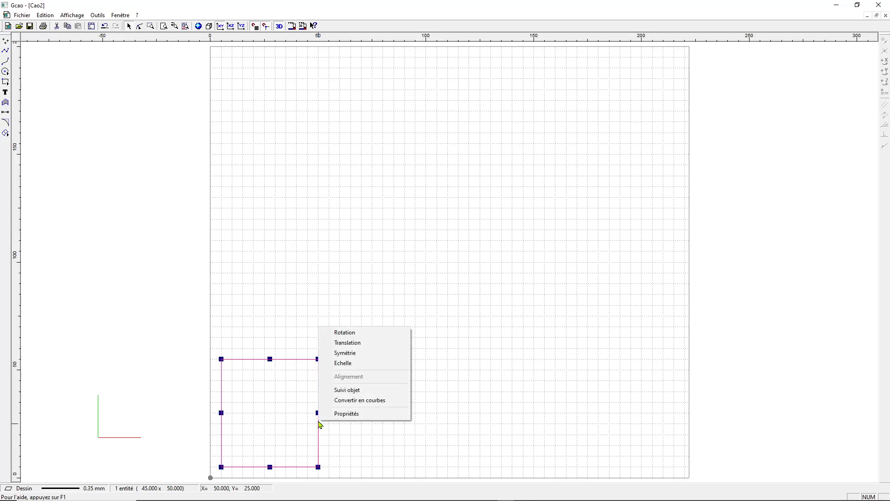
pyautogui.click(360, 420)
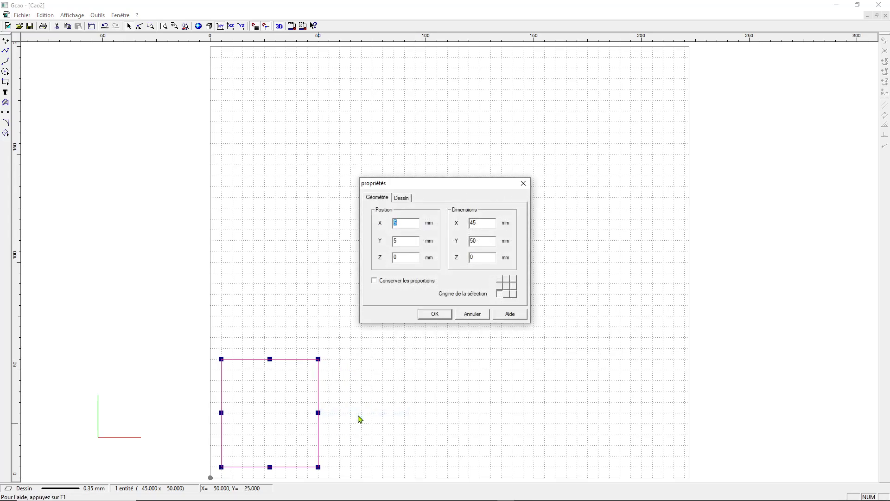
pyautogui.press('Tab')
pyautogui.press('Tab')
pyautogui.write('7')
pyautogui.press('Tab')
pyautogui.write('18')
pyautogui.press('Return')
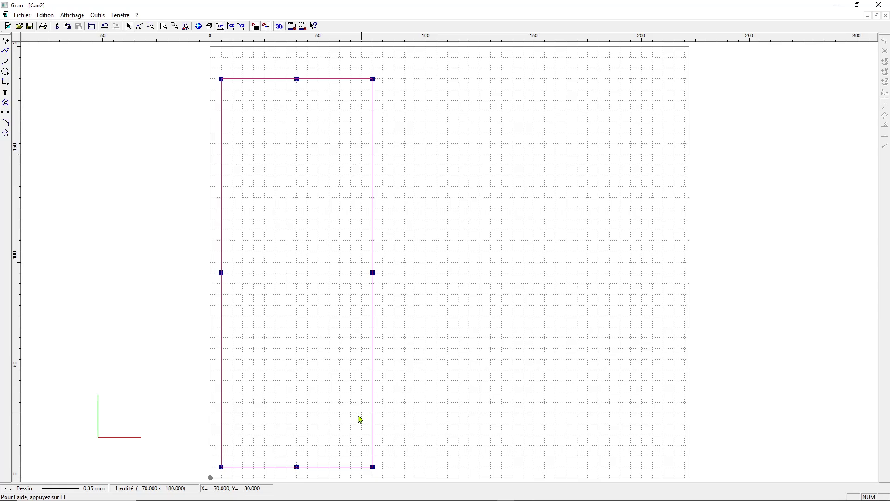
# Draw a polyline from the rectangle's right edge at (75, 25) through (70, 25), (70, 20) and (30, 20) up to its top edge at (30, 185)
pyautogui.click(184, 26)
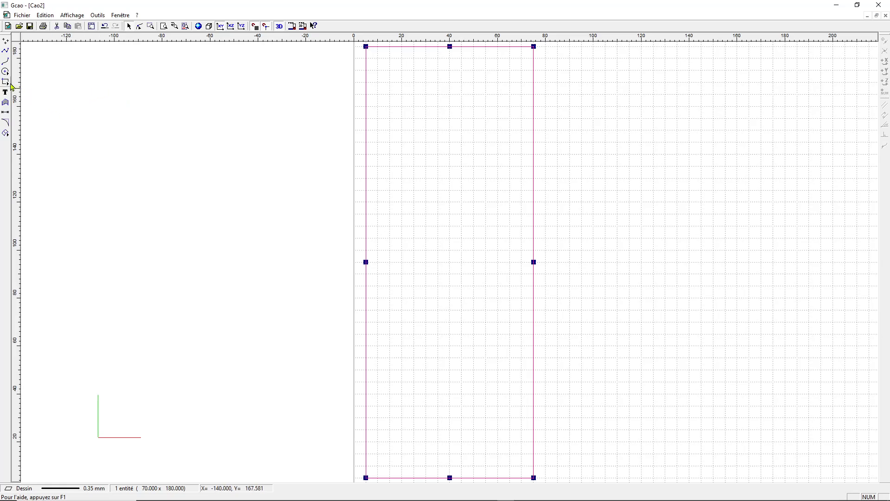
pyautogui.click(6, 51)
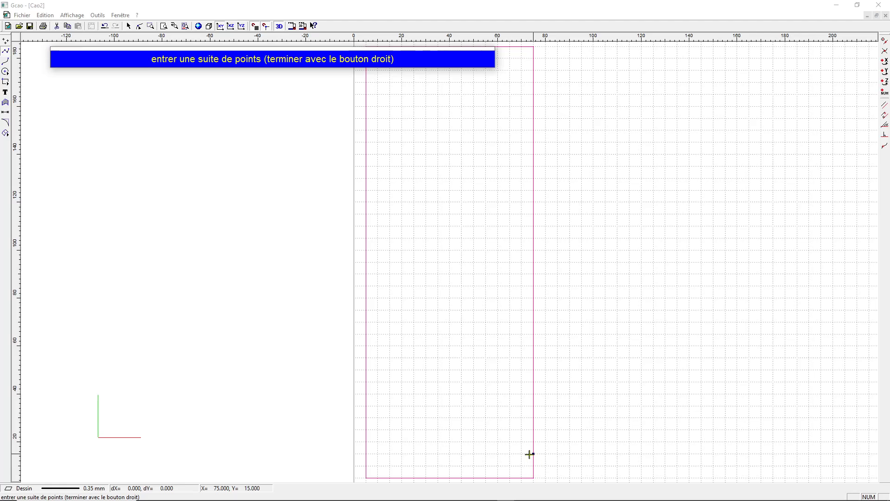
pyautogui.click(531, 426)
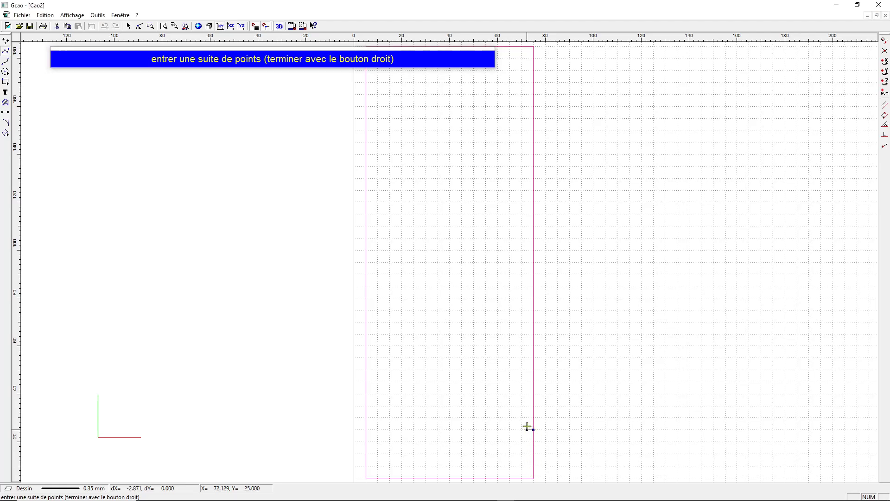
pyautogui.click(521, 427)
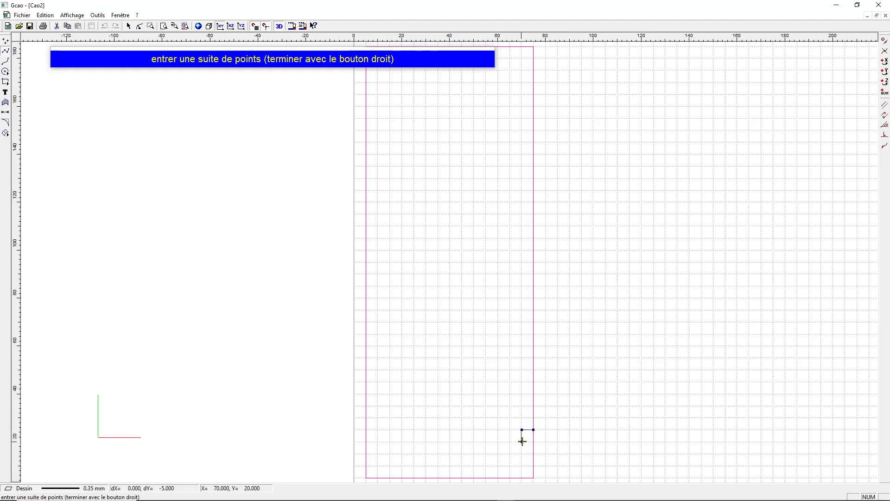
pyautogui.click(522, 441)
pyautogui.click(425, 441)
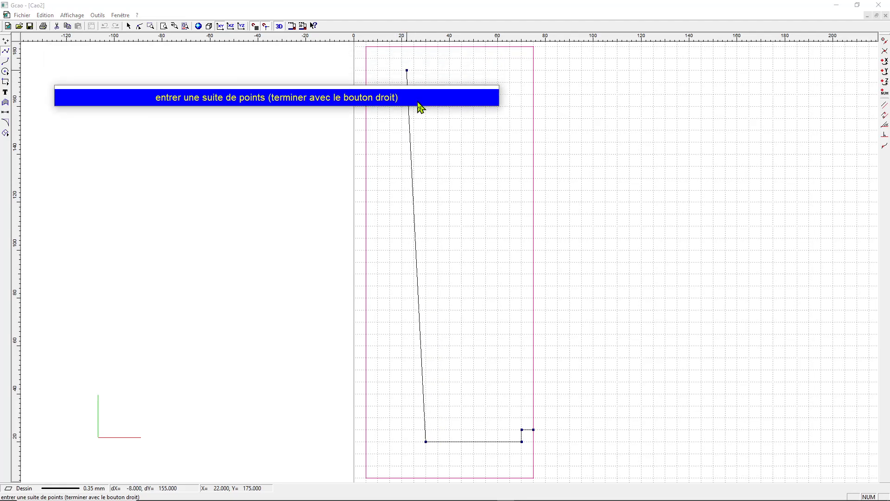
pyautogui.click(426, 47)
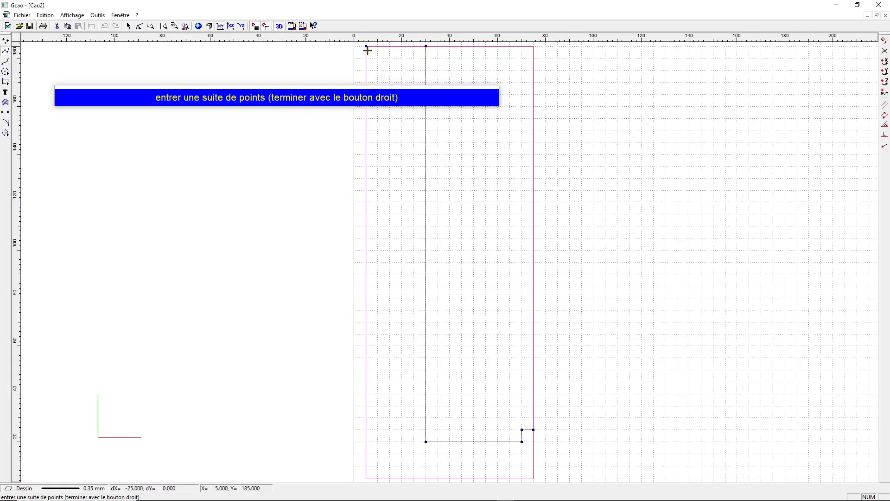
pyautogui.rightClick(402, 68)
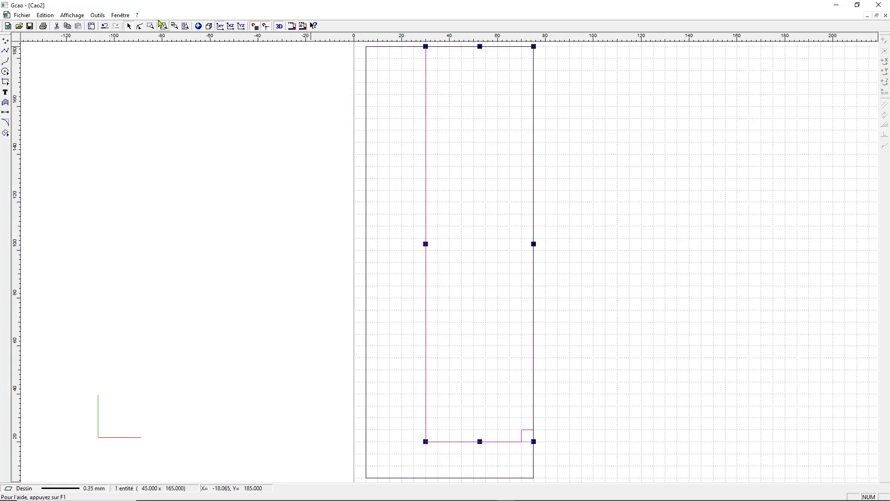
# Apply an Incision to all entities along the polyline, then delete the upper-right part of the rectangle to leave an L-shaped profile
pyautogui.click(97, 15)
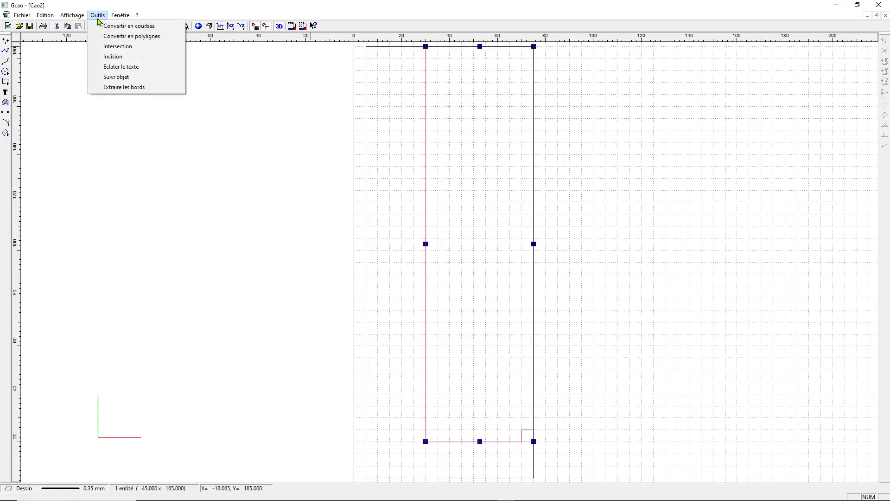
pyautogui.click(104, 58)
pyautogui.press('Return')
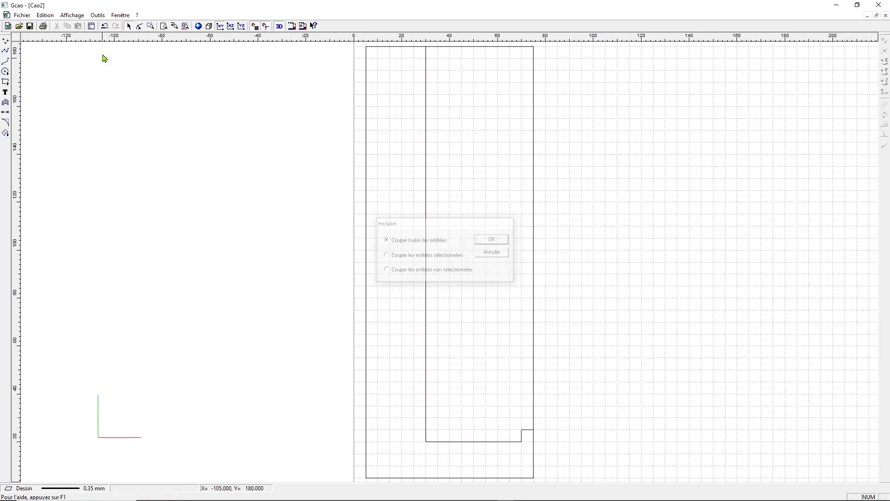
pyautogui.click(535, 159)
pyautogui.press('Delete')
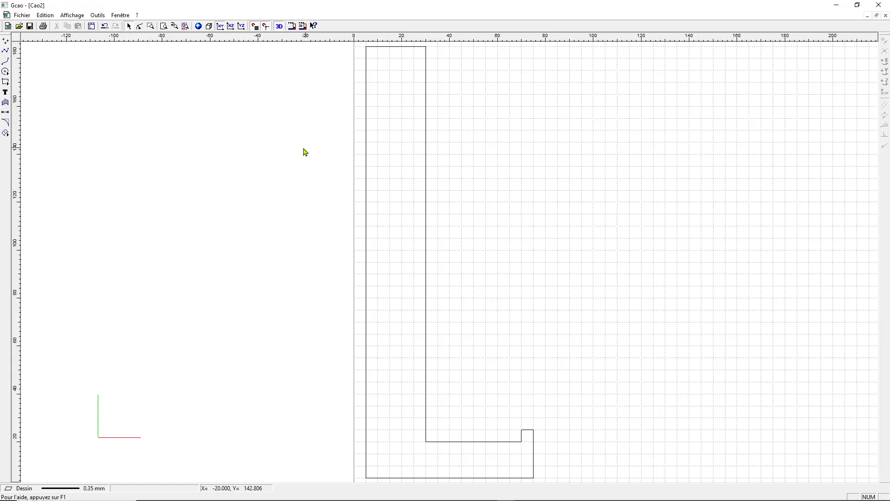
# Fillet the two top corners of the upright and the two bottom corners of the base with a radius of about 10 mm
pyautogui.click(5, 123)
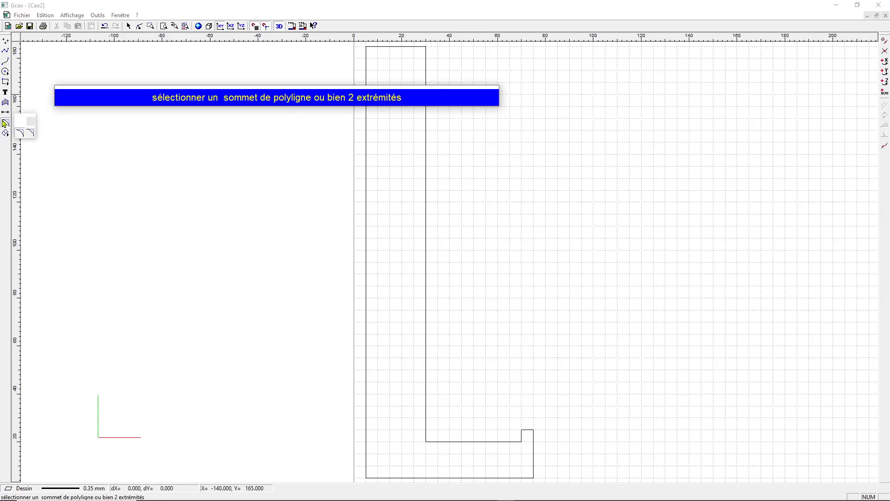
pyautogui.click(22, 135)
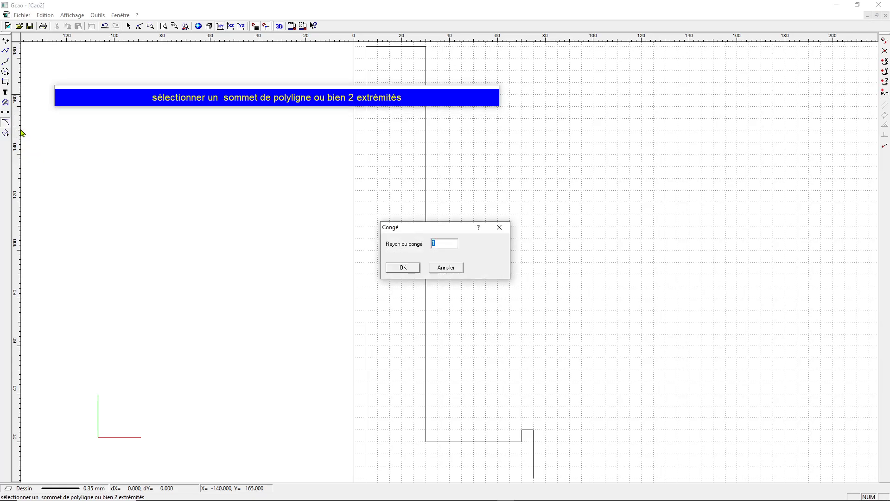
pyautogui.press('Return')
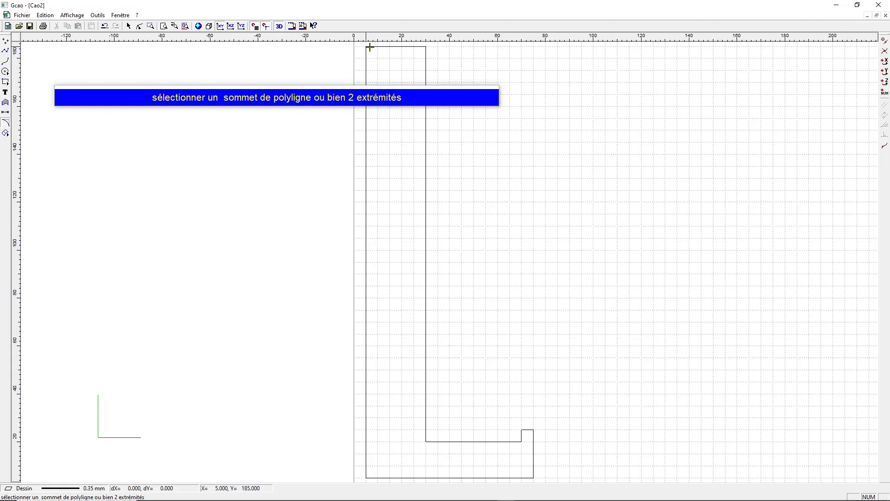
pyautogui.click(370, 47)
pyautogui.click(424, 48)
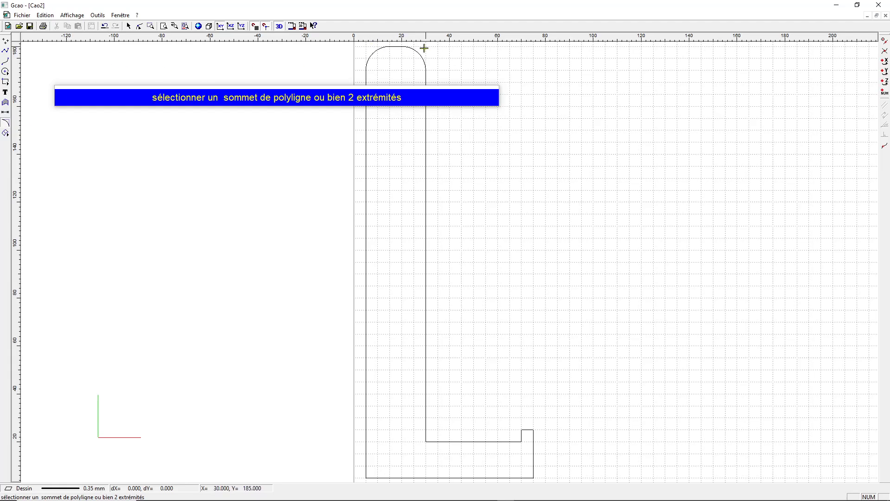
pyautogui.click(367, 477)
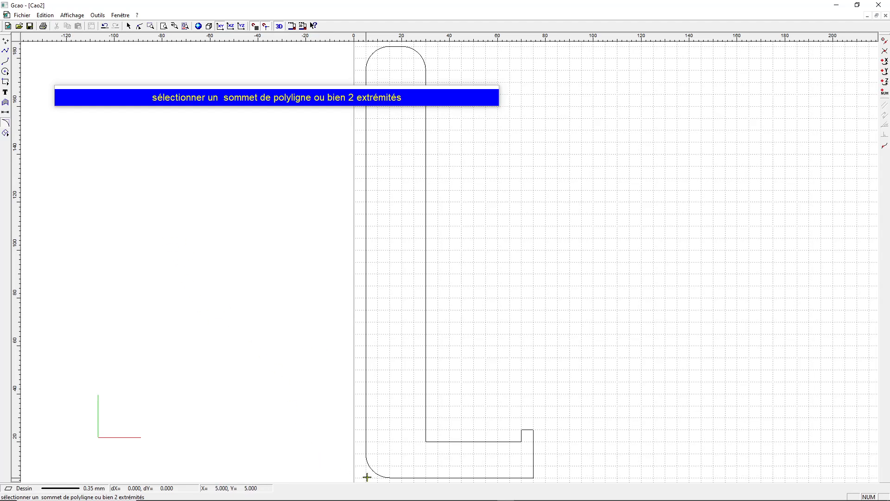
pyautogui.click(534, 476)
# Draw an arched curve under the base through (20, 5), (25, 10), (50, 10) and (60, 5)
pyautogui.click(8, 62)
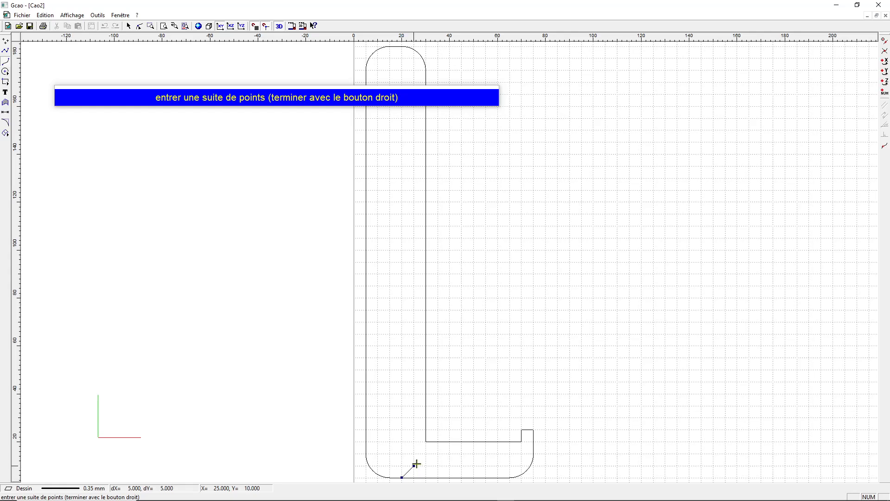
pyautogui.click(413, 465)
pyautogui.click(474, 466)
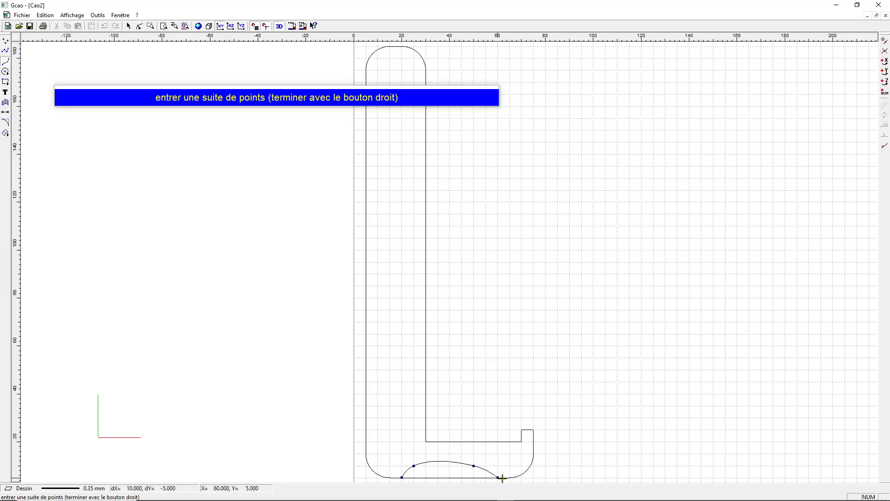
pyautogui.click(497, 477)
pyautogui.rightClick(511, 464)
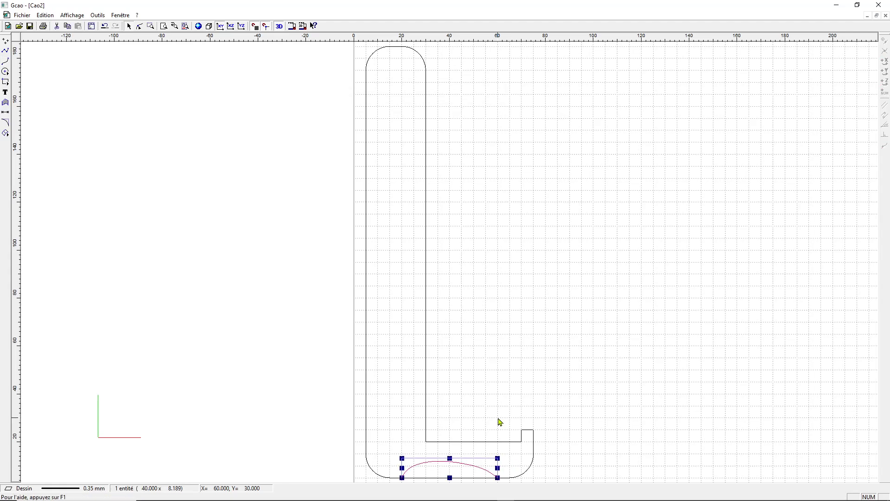
# Try an Incision on all entities with the arched curve and select the base line segment beneath it
pyautogui.click(99, 15)
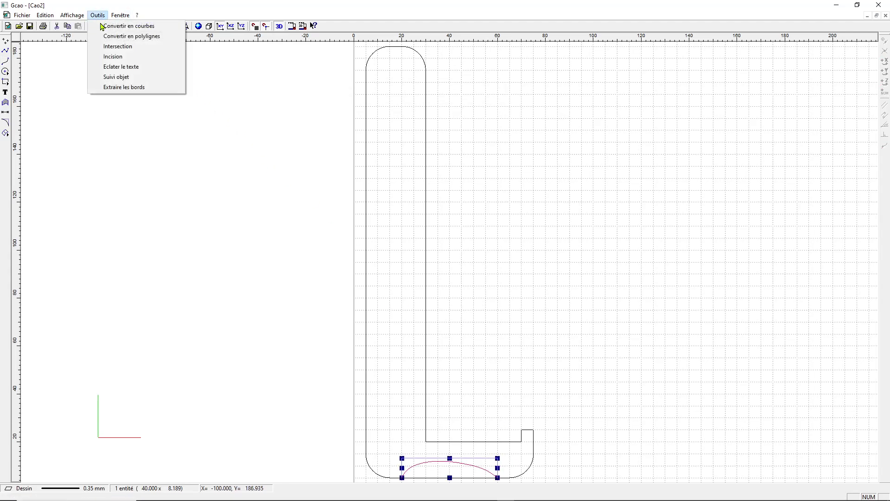
pyautogui.click(110, 56)
pyautogui.press('Return')
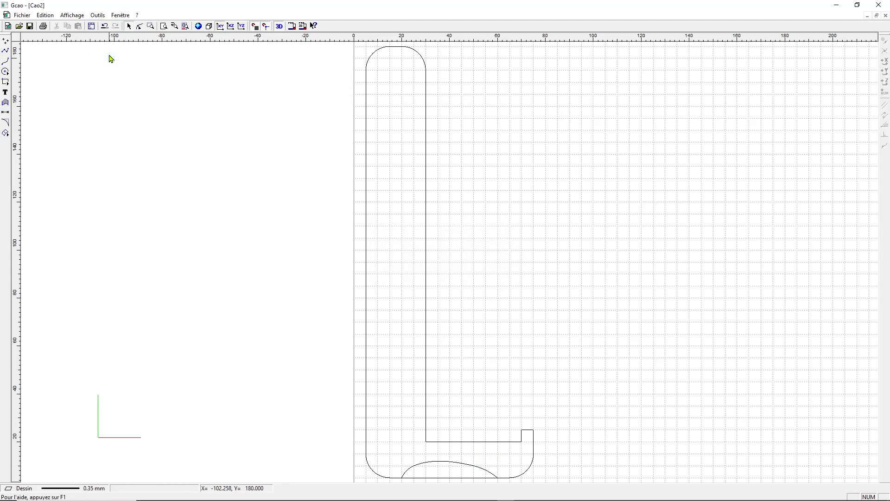
pyautogui.click(449, 478)
pyautogui.click(547, 461)
pyautogui.moveTo(386, 472); pyautogui.dragTo(524, 489)
# Dissociate the L-shaped outline into separate entities
pyautogui.click(367, 265)
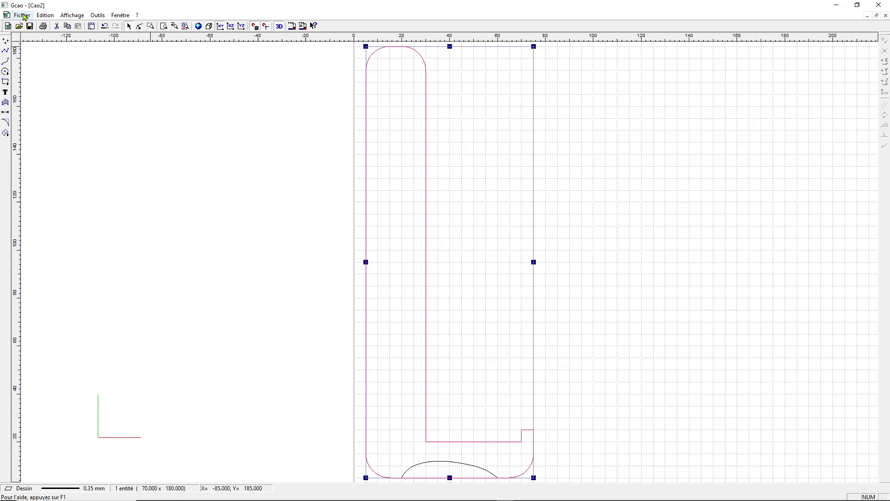
pyautogui.click(44, 16)
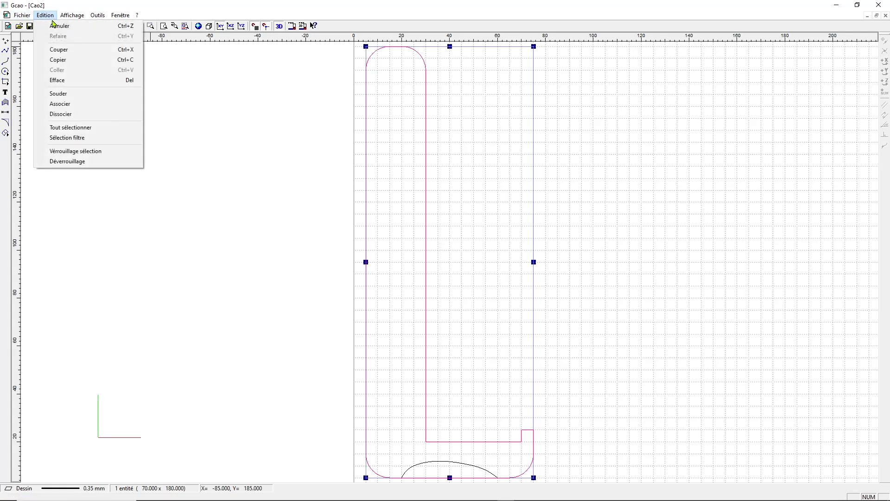
pyautogui.click(76, 114)
# Apply an Incision to all entities using the outline and delete the base line segment under the arch
pyautogui.click(98, 15)
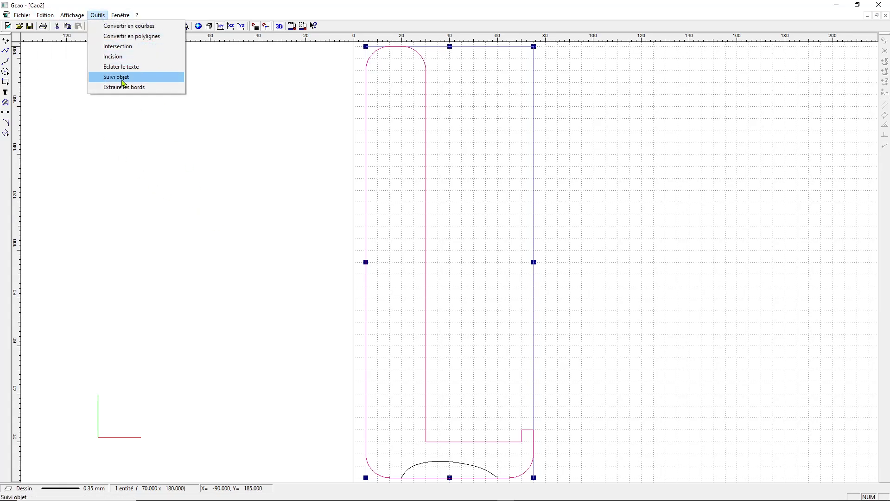
pyautogui.click(129, 57)
pyautogui.press('Return')
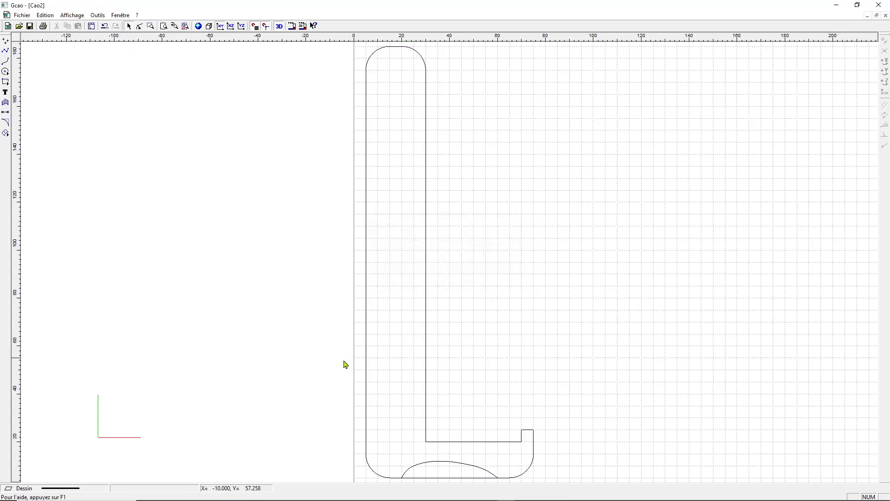
pyautogui.click(454, 478)
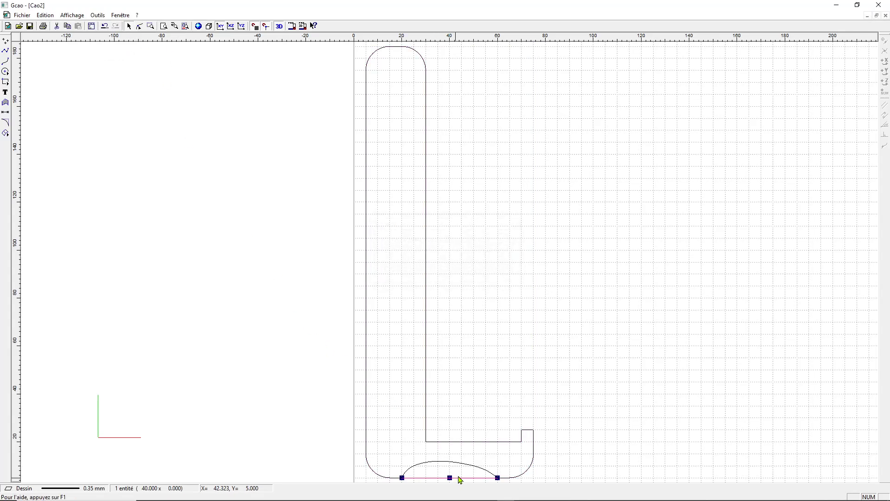
pyautogui.press('Delete')
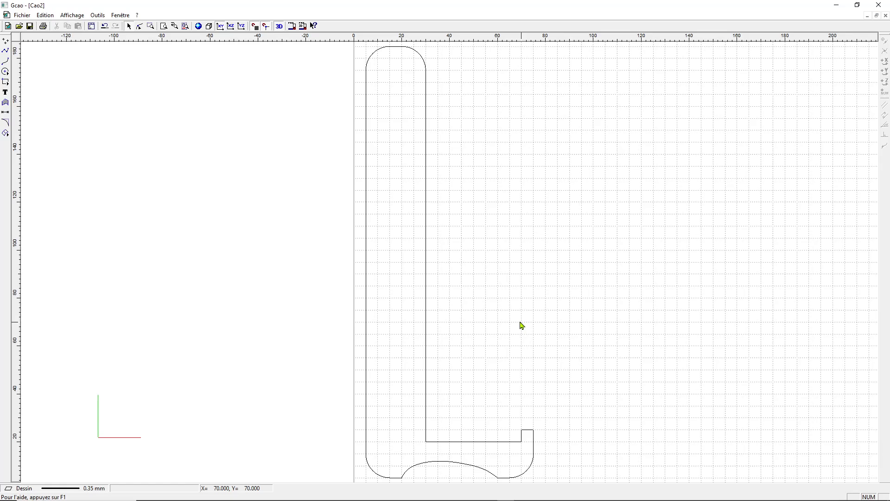
# Duplicate the entire stand outline once with a translation of 80 mm along X
pyautogui.hotkey('ctrl', 'a')
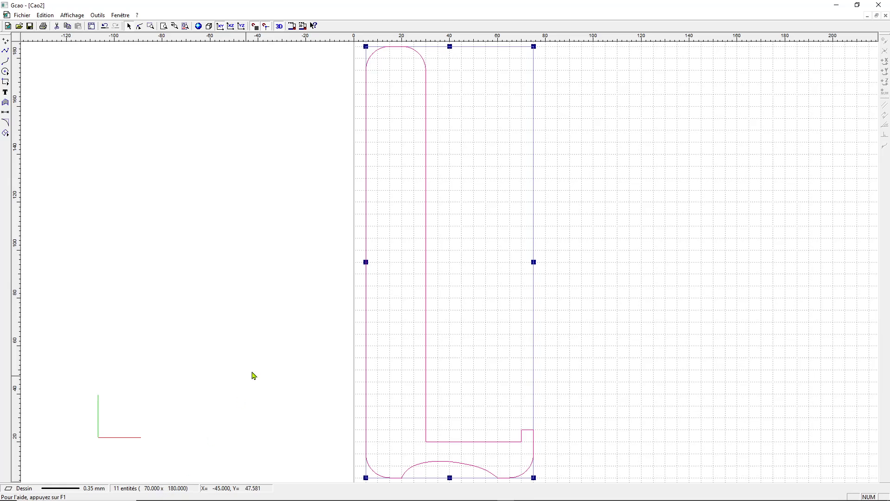
pyautogui.rightClick(306, 299)
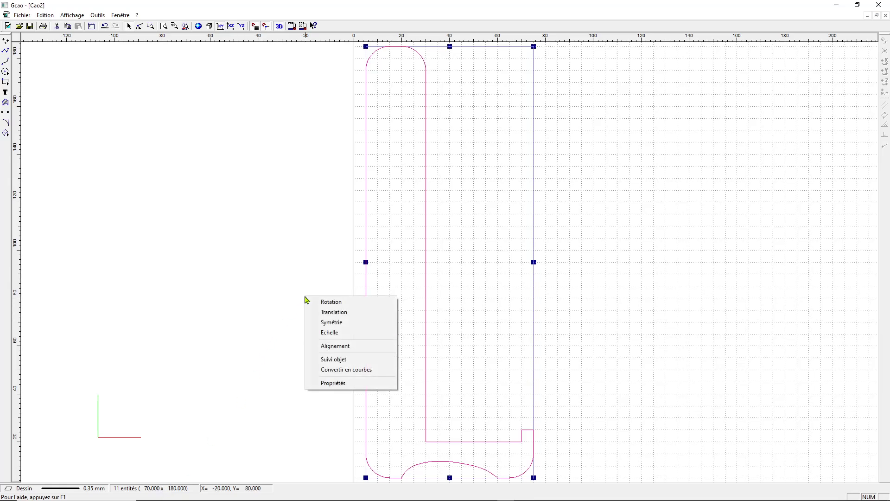
pyautogui.click(334, 311)
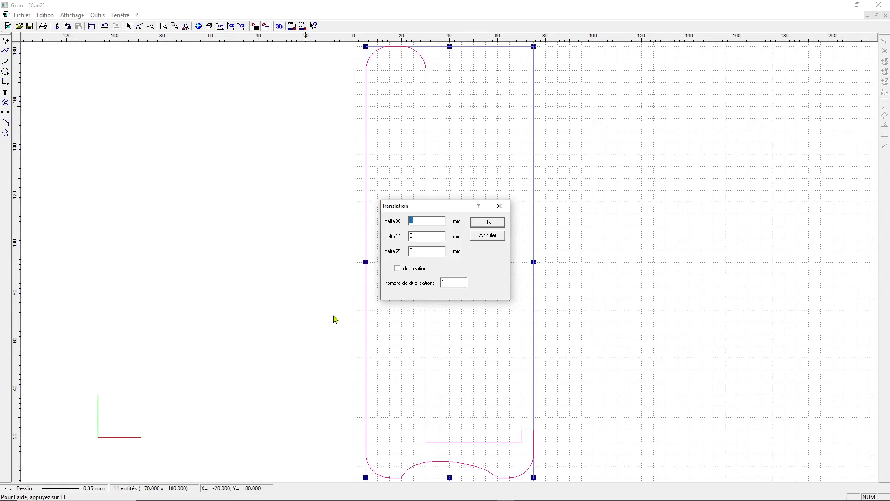
pyautogui.write('8')
pyautogui.press('Tab')
pyautogui.press('Tab')
pyautogui.press('Tab')
pyautogui.press('space')
pyautogui.press('Return')
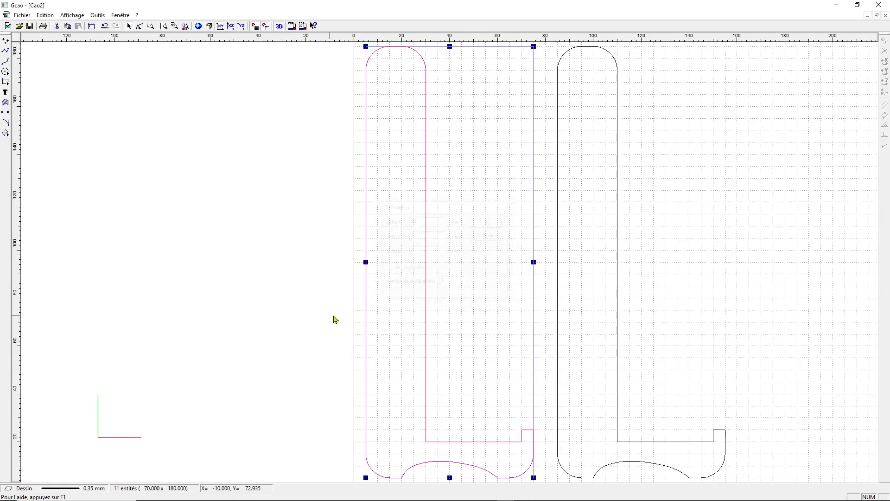
pyautogui.click(657, 264)
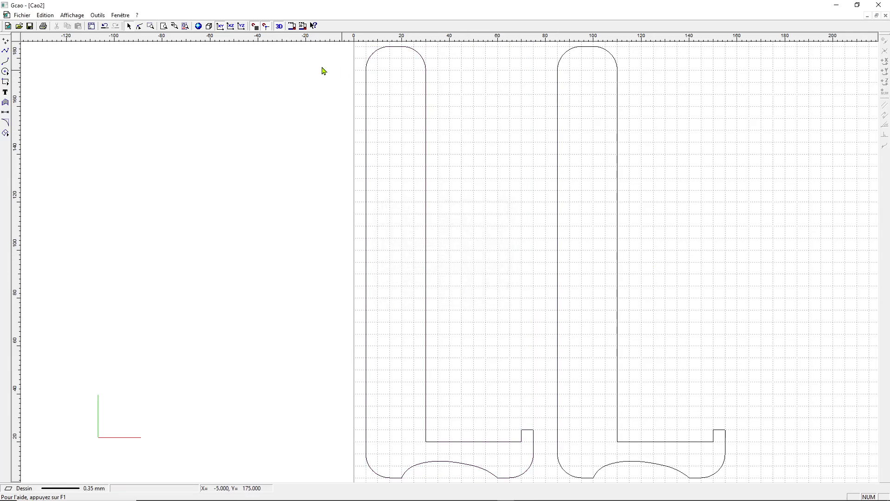
# Draw a 5 × 90 mm slot rectangle in the original profile's upright, from (15, 185) to (20, 95)
pyautogui.click(7, 83)
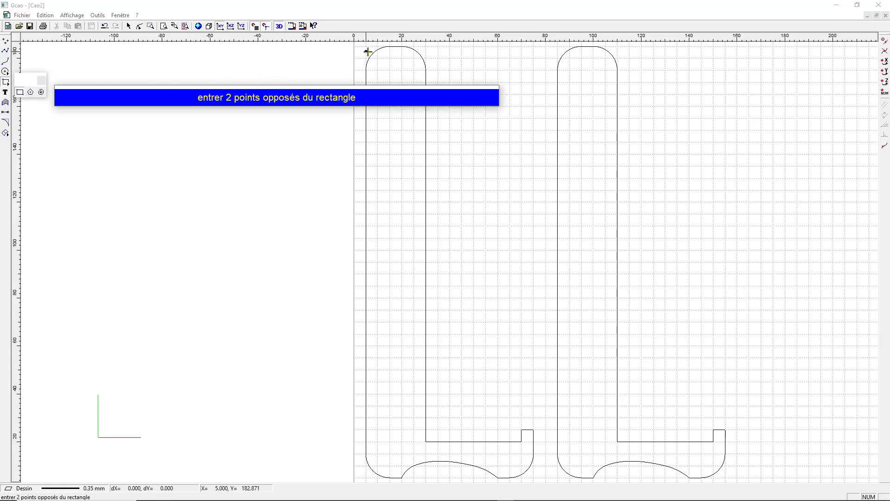
pyautogui.click(390, 46)
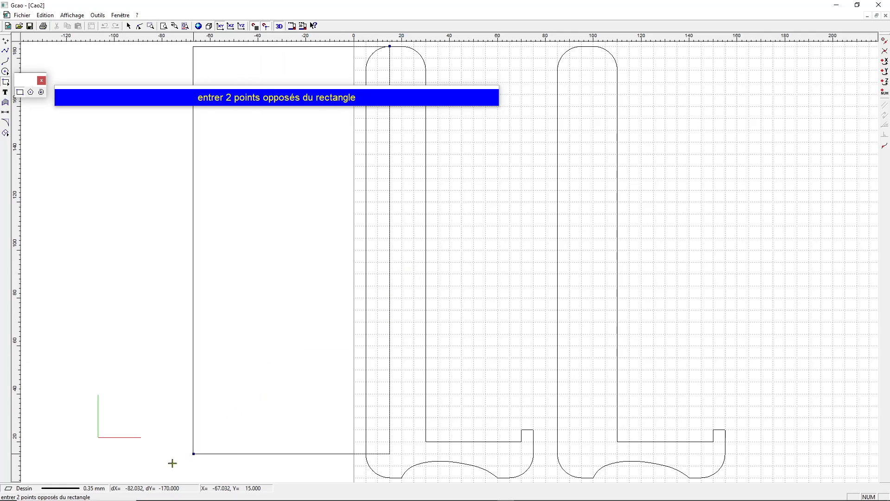
pyautogui.click(402, 262)
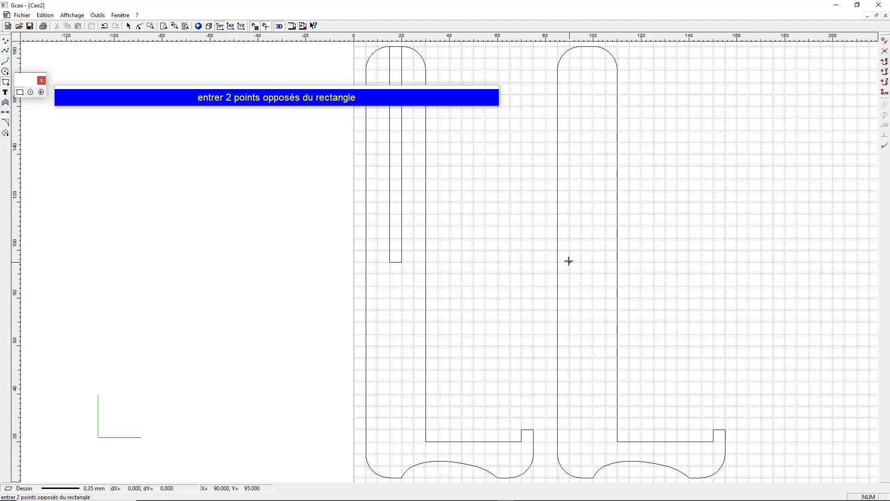
# Draw a 5 × 95 mm slot rectangle in the copied profile's upright, from (95, 100) to (100, 5)
pyautogui.click(582, 250)
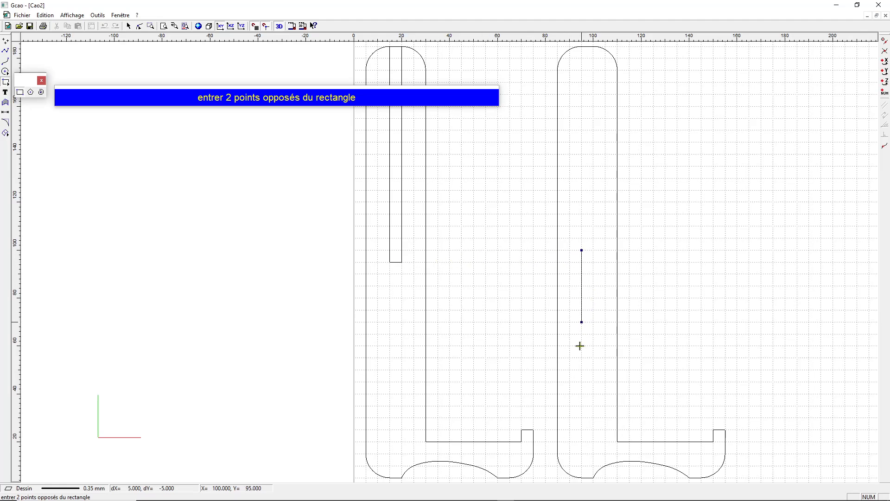
pyautogui.click(591, 476)
pyautogui.rightClick(575, 419)
pyautogui.rightClick(575, 423)
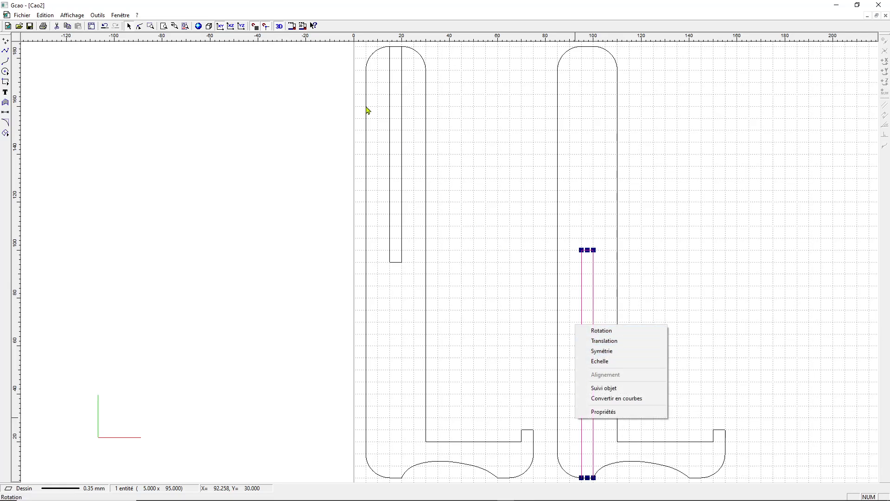
# Apply an Incision using the copied profile's slot rectangle and delete the segments closing the slot at the base
pyautogui.click(98, 15)
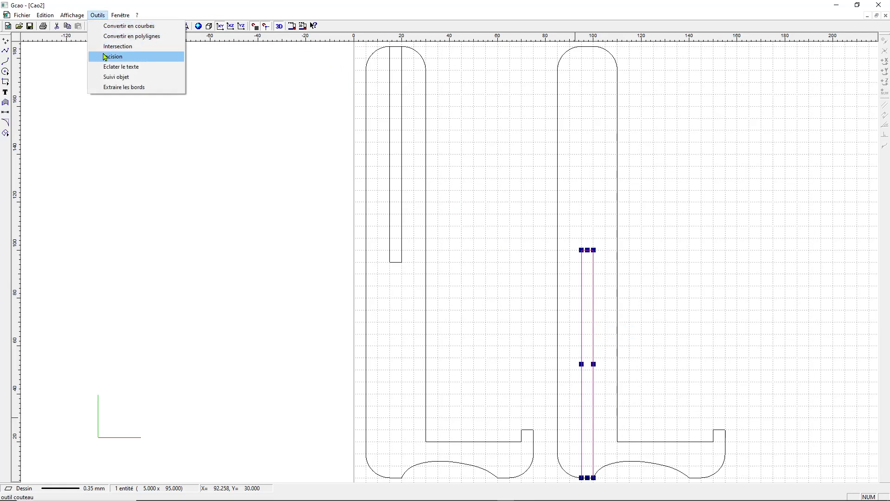
pyautogui.click(111, 57)
pyautogui.press('Return')
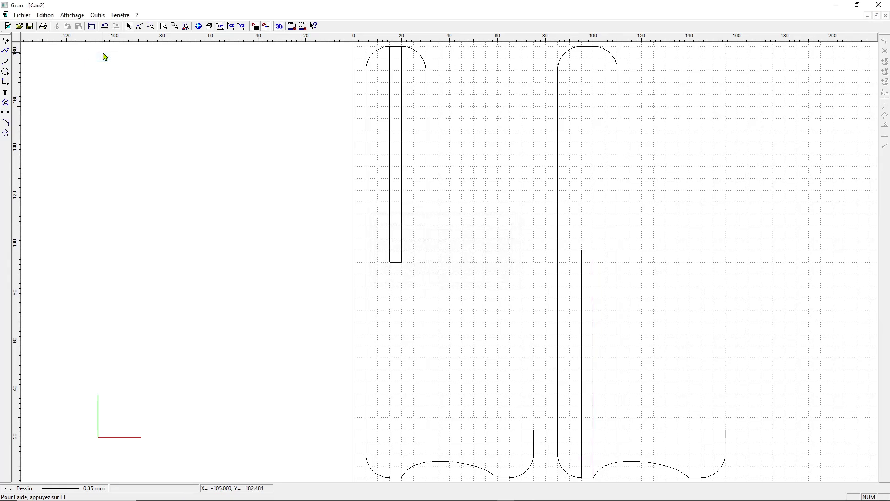
pyautogui.moveTo(573, 463); pyautogui.dragTo(601, 490)
pyautogui.press('Delete')
# Apply an Incision using the original profile's slot rectangle and delete the segments closing the slot at the upper end
pyautogui.click(400, 119)
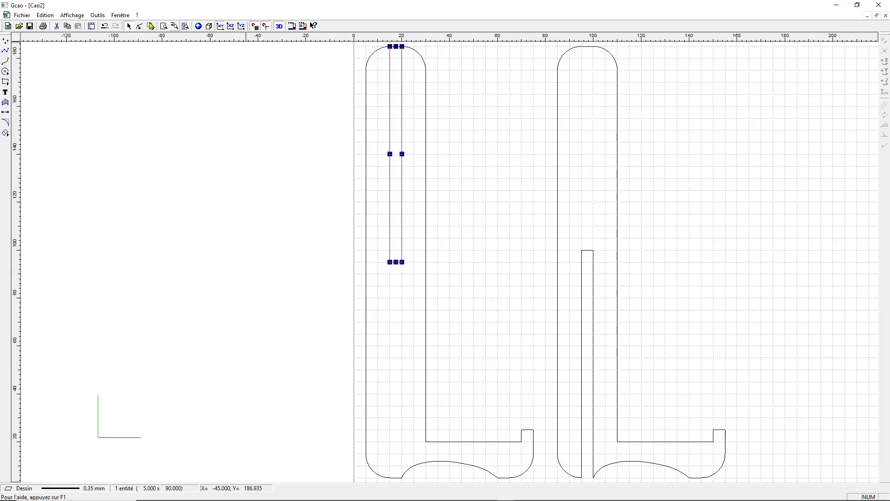
pyautogui.click(95, 15)
pyautogui.click(112, 56)
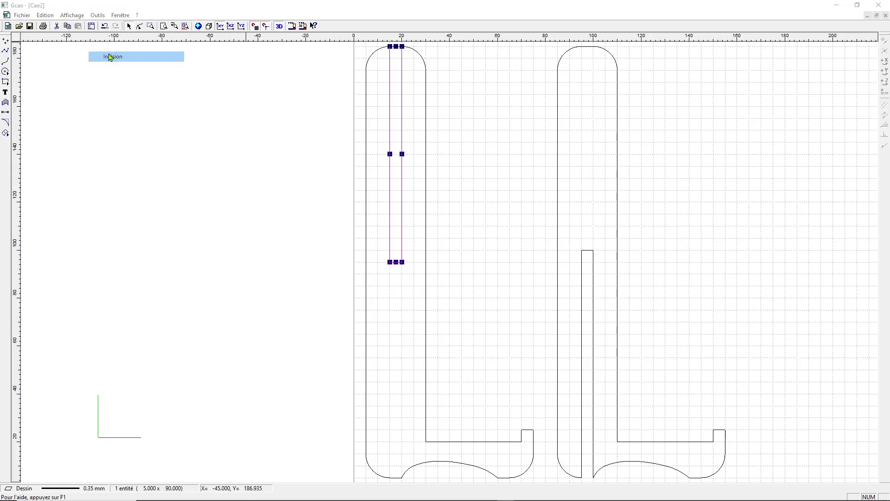
pyautogui.press('Return')
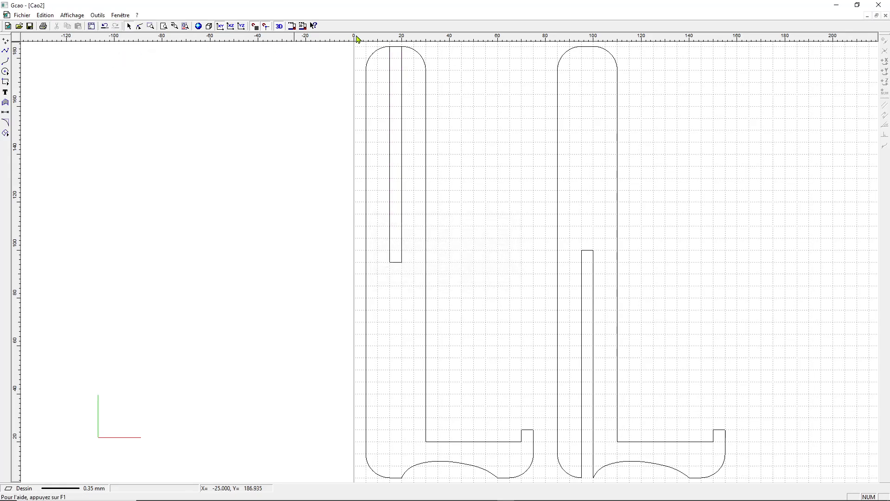
pyautogui.moveTo(390, 39); pyautogui.dragTo(389, 36)
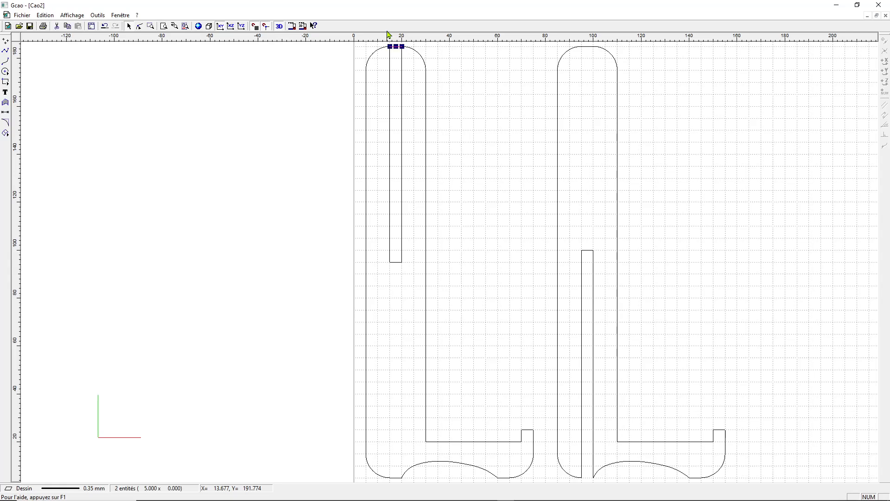
pyautogui.press('Delete')
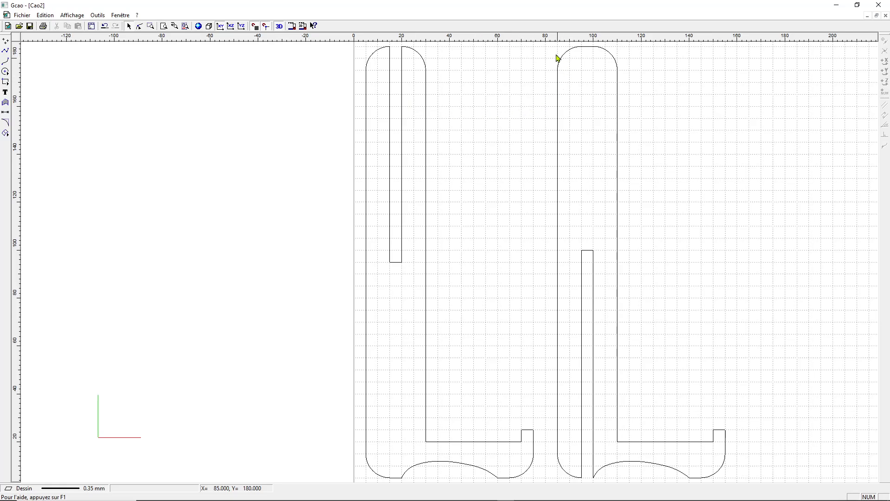
# Rotate the copied profile 180° and nest it against the original, spanning X 35 to 105 and Y 5 to 185
pyautogui.moveTo(549, 45); pyautogui.dragTo(772, 494)
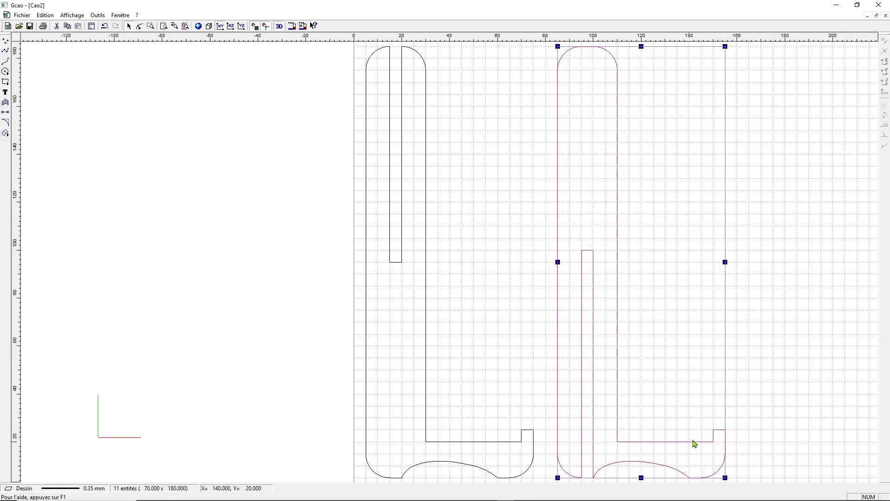
pyautogui.moveTo(693, 446); pyautogui.dragTo(777, 409)
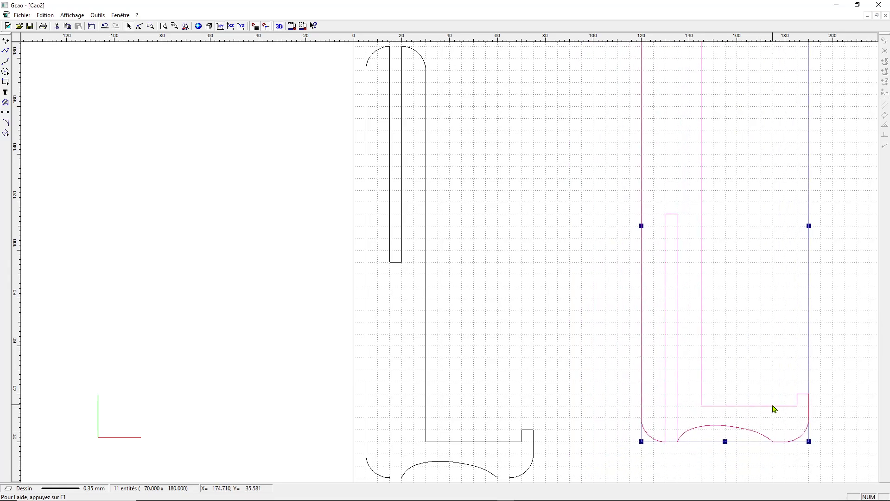
pyautogui.rightClick(752, 262)
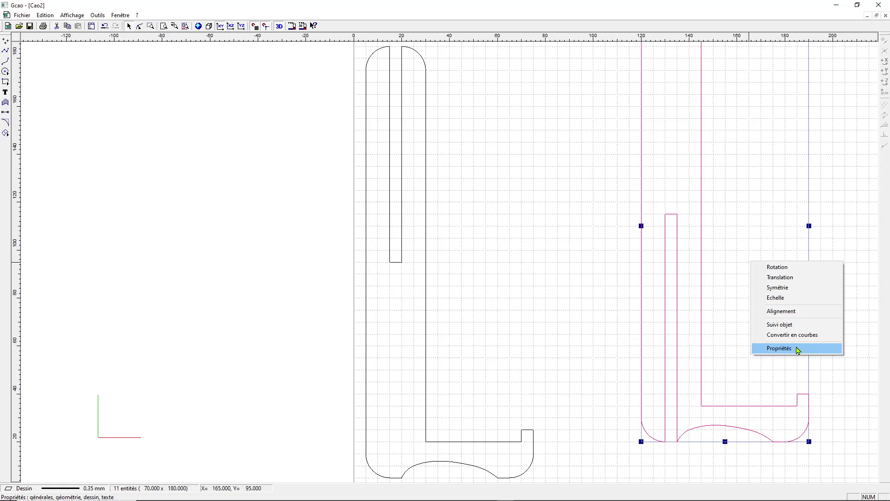
pyautogui.click(803, 267)
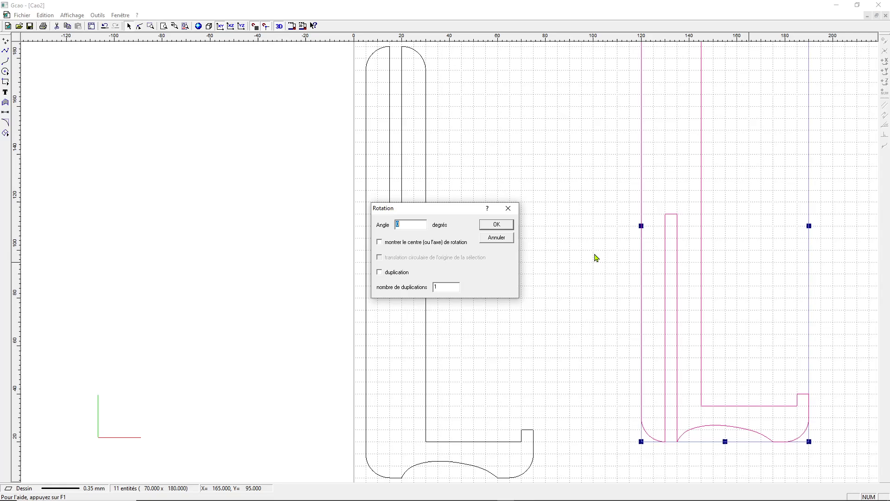
pyautogui.write('18')
pyautogui.click(496, 225)
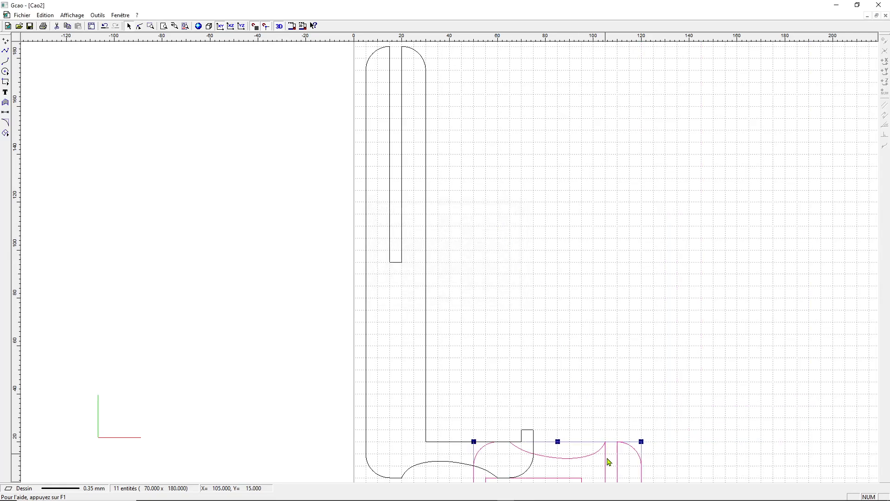
pyautogui.moveTo(584, 460)
pyautogui.mouseDown()
pyautogui.moveTo(668, 258)
pyautogui.moveTo(593, 131)
pyautogui.moveTo(551, 85)
pyautogui.moveTo(553, 62)
pyautogui.mouseUp()
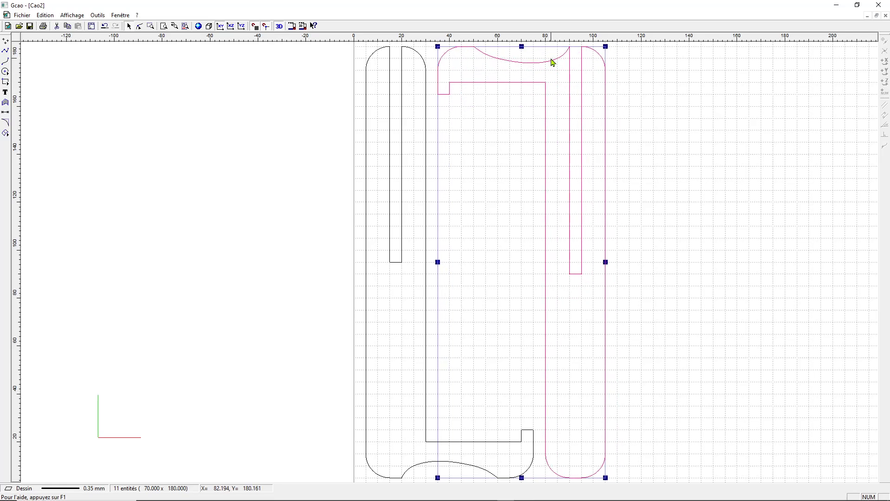
pyautogui.click(733, 136)
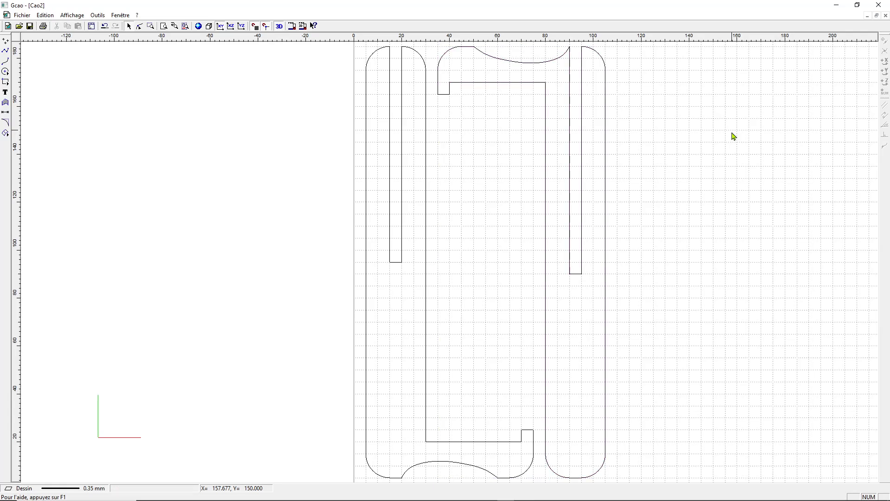